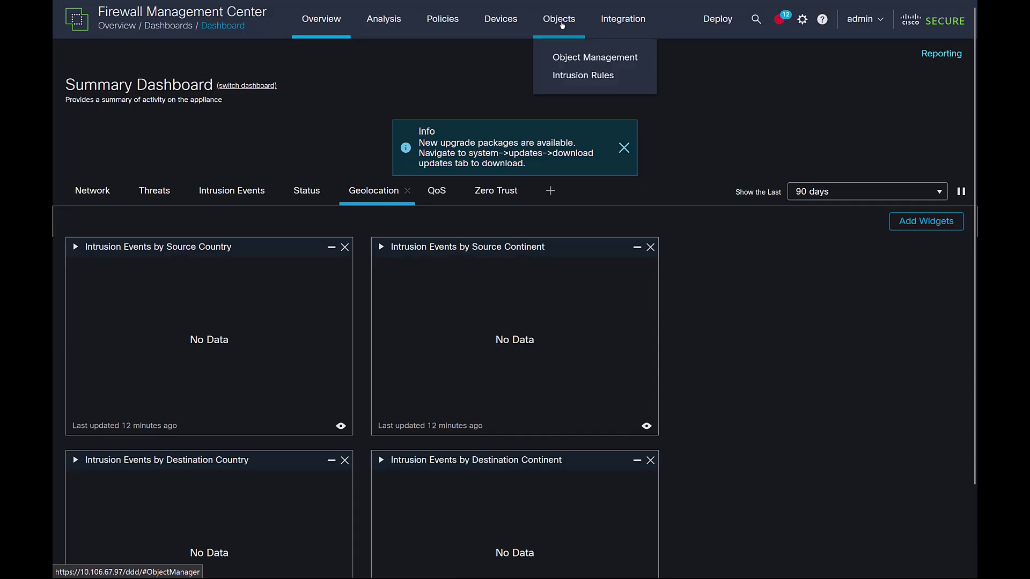
Go to Object Management and expand the FlexConfig object categories in the sidebar.
{"action": "left_click", "coordinate": [579, 58]}
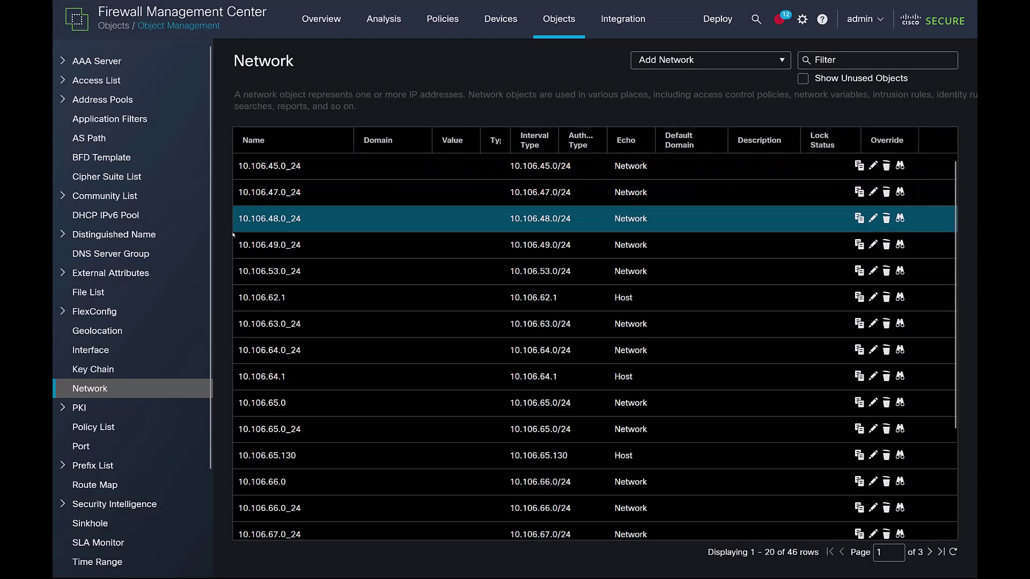
{"action": "left_click", "coordinate": [65, 316]}
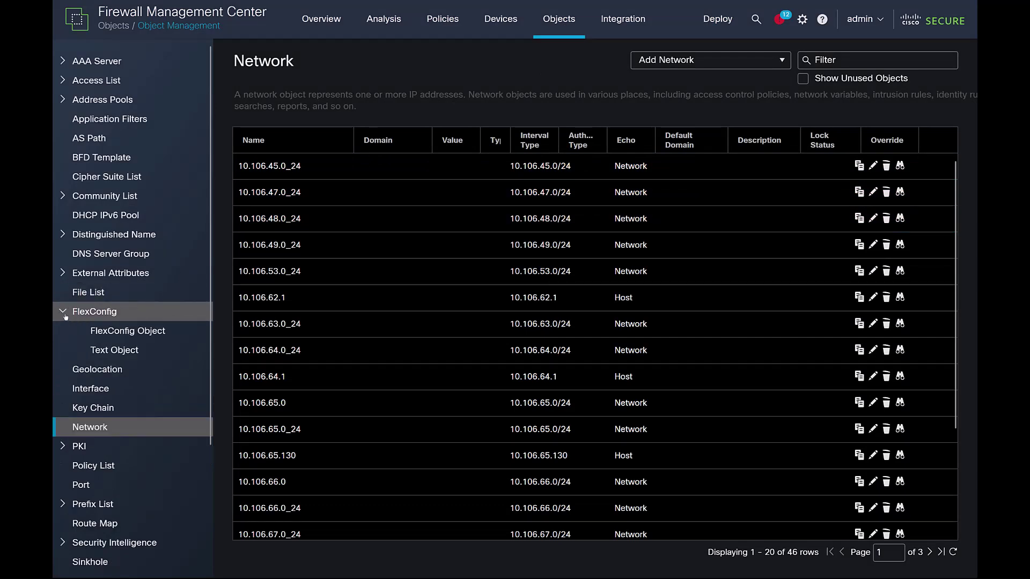
Create FlexConfig object ConfigureWebvpnKeepout with lines webvpn and keepout "503: Service not available".
{"action": "left_click", "coordinate": [114, 331]}
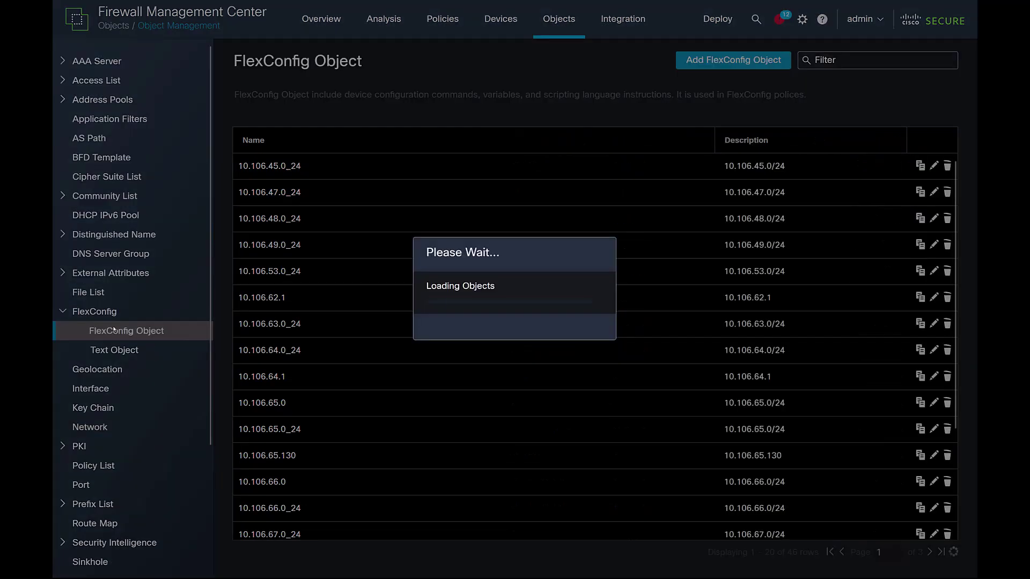
{"action": "left_click", "coordinate": [728, 61]}
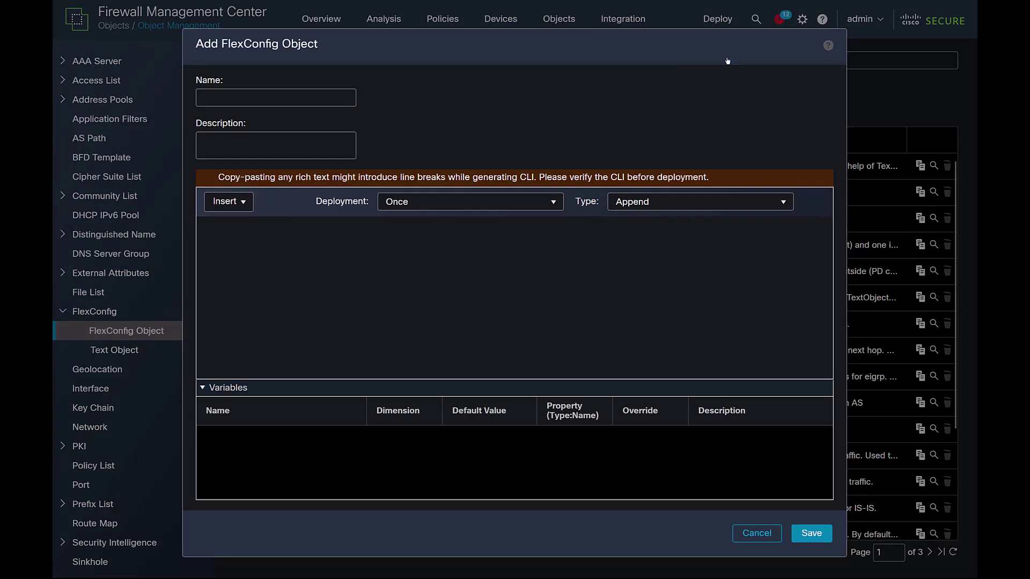
{"action": "type", "text": "Configure"}
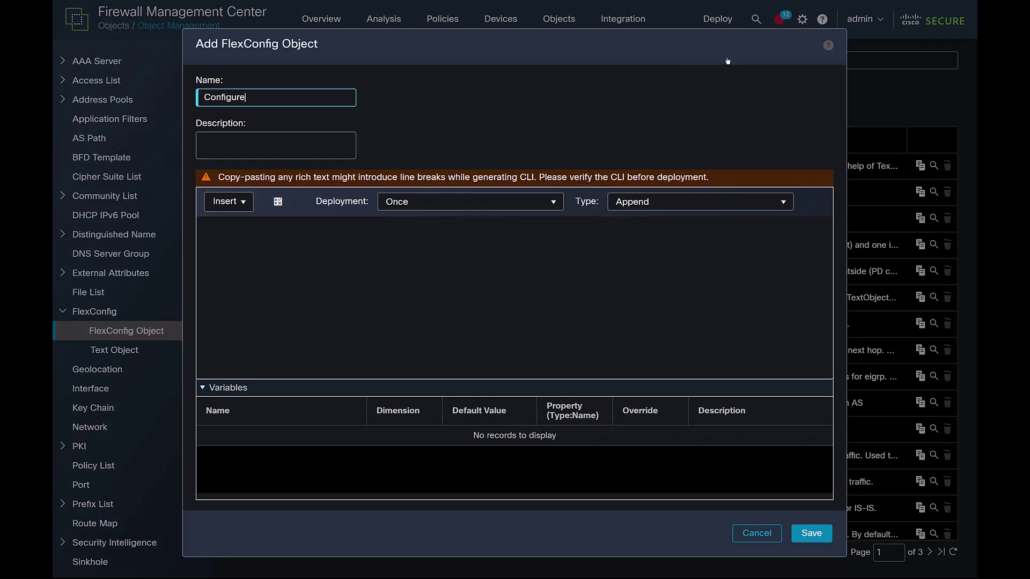
{"action": "type", "text": "WebvpnKeepout"}
{"action": "left_click", "coordinate": [512, 238]}
{"action": "type", "text": "webvpn"}
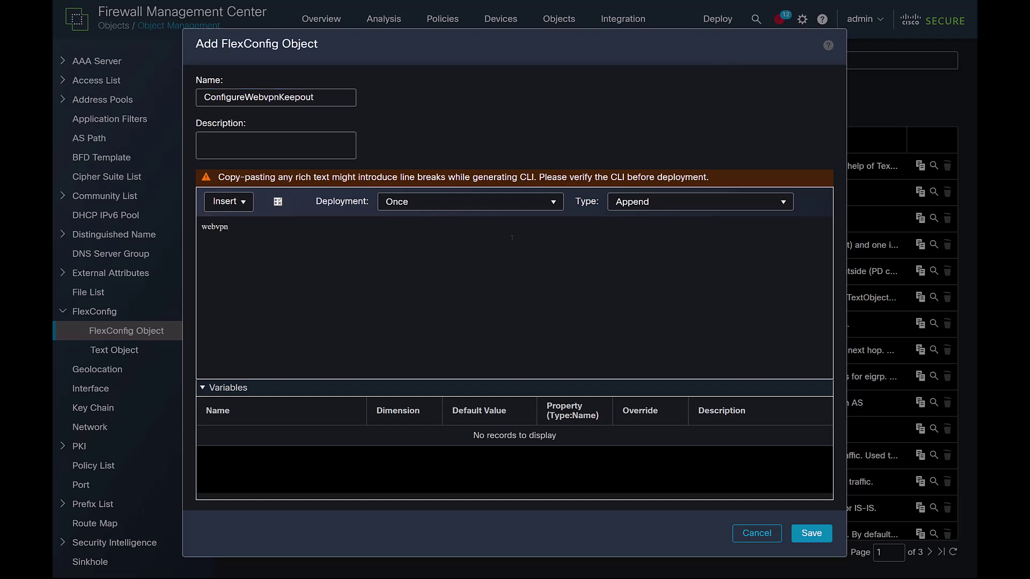
{"action": "key", "text": "Return"}
{"action": "type", "text": "keepout \"503: Service not available"}
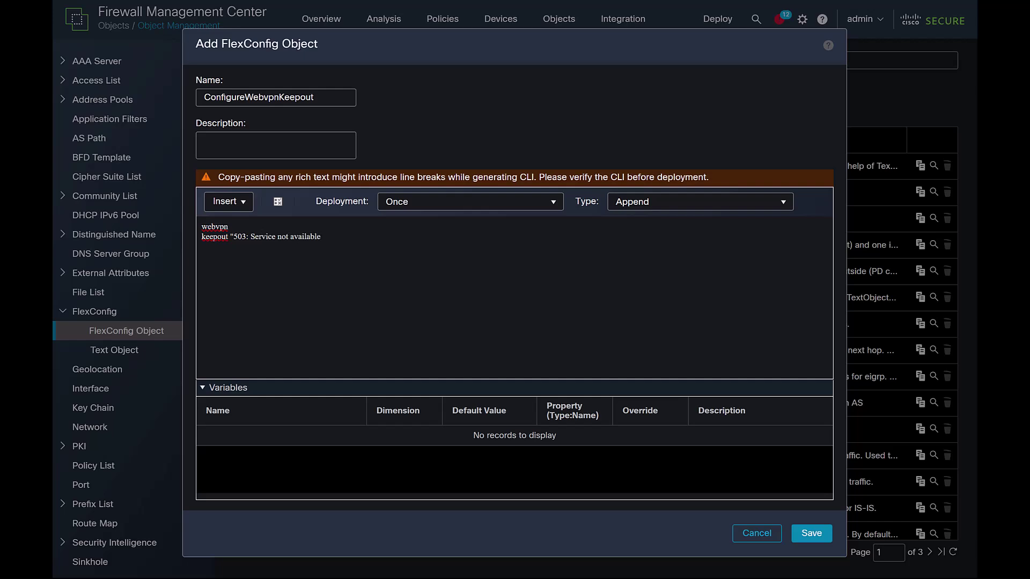
{"action": "left_click", "coordinate": [819, 535]}
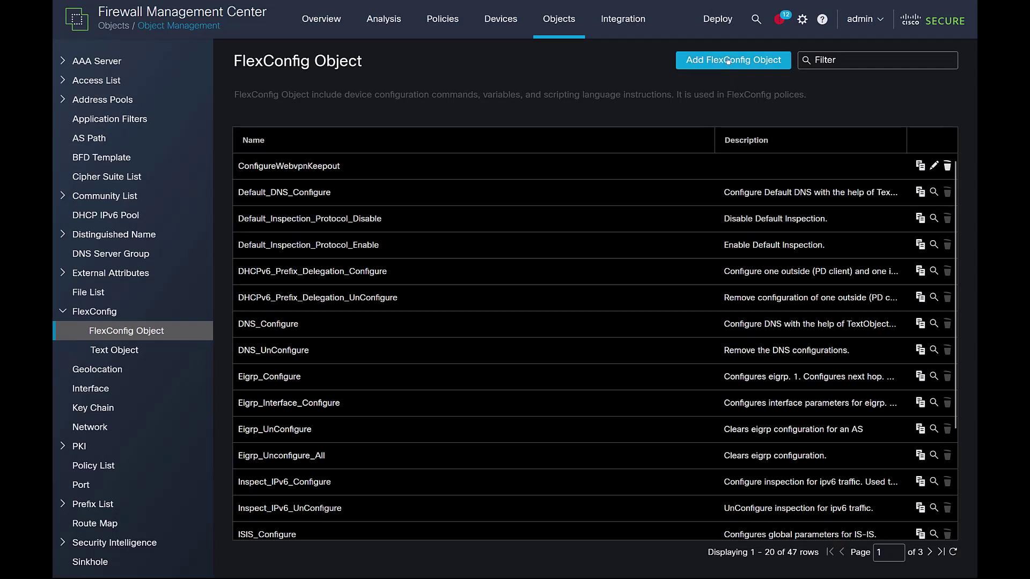
Create FlexConfig object RemovewebvpnKeepout with lines webvpn and no keepout "503: Service not available".
{"action": "left_click", "coordinate": [727, 61]}
{"action": "type", "text": "Re"}
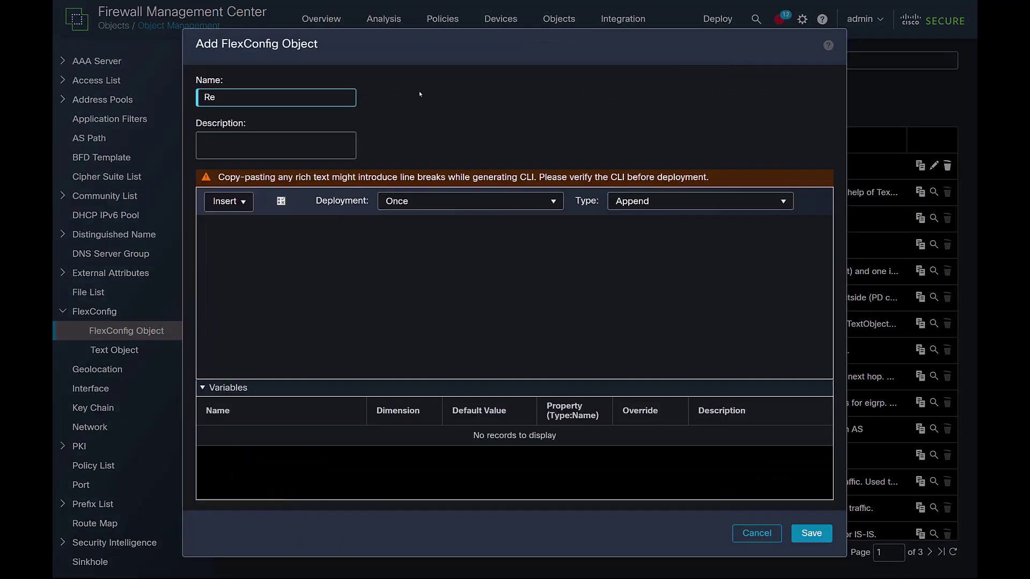
{"action": "type", "text": "movewebvpnKeepout"}
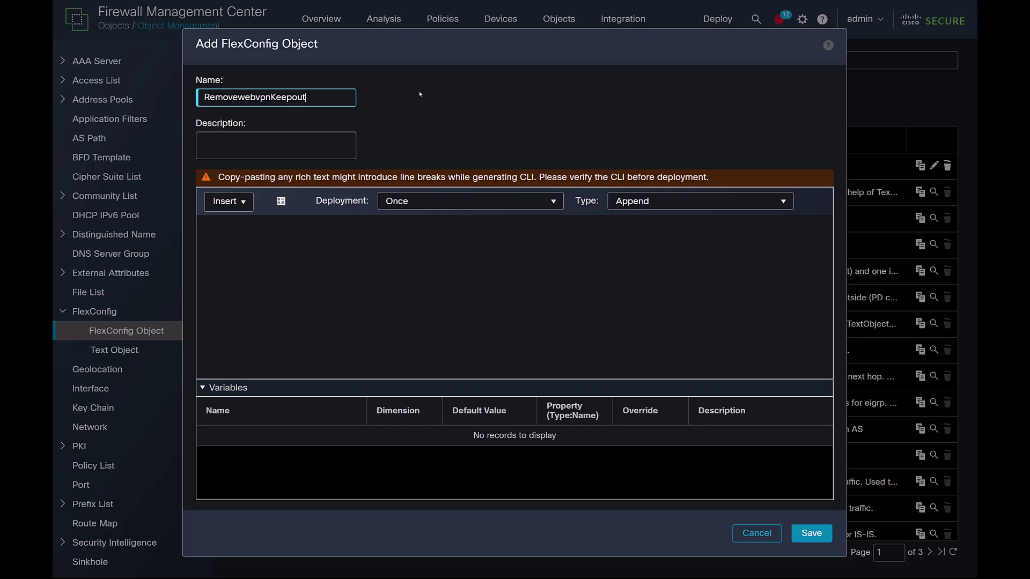
{"action": "left_click", "coordinate": [243, 235]}
{"action": "type", "text": "webvpn"}
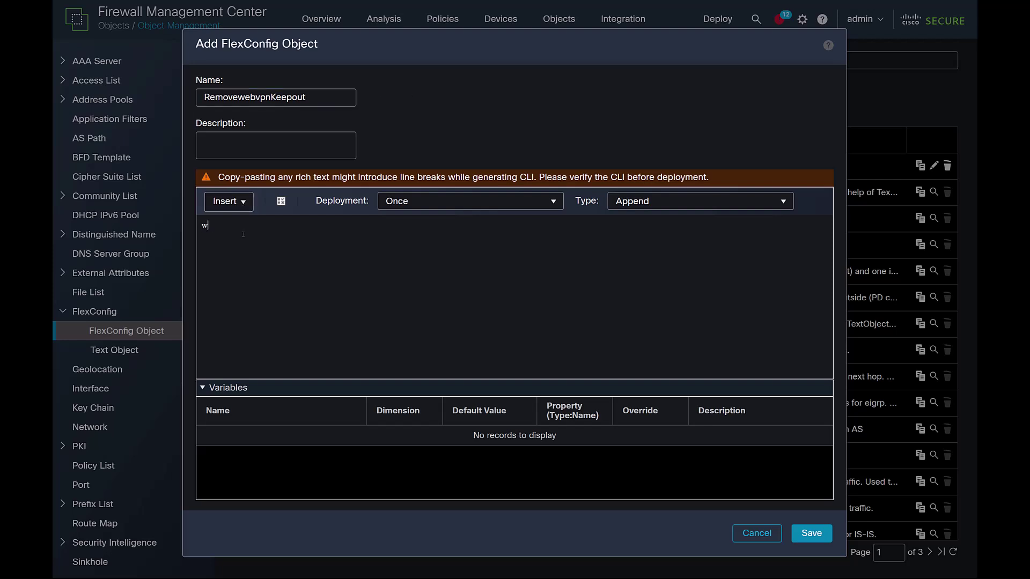
{"action": "key", "text": "Return"}
{"action": "type", "text": "no keepout \"503: Service not available"}
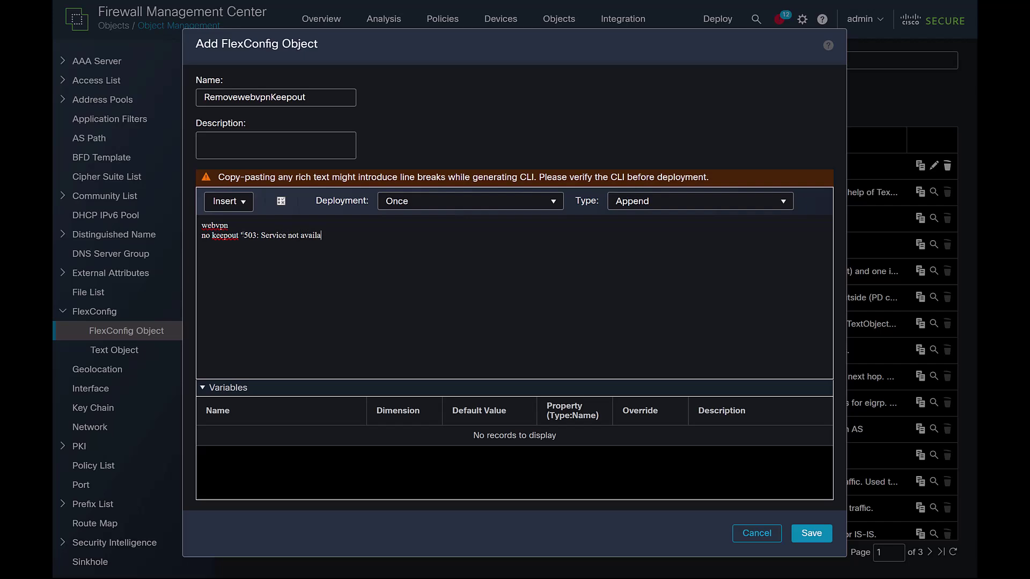
{"action": "left_click", "coordinate": [811, 533]}
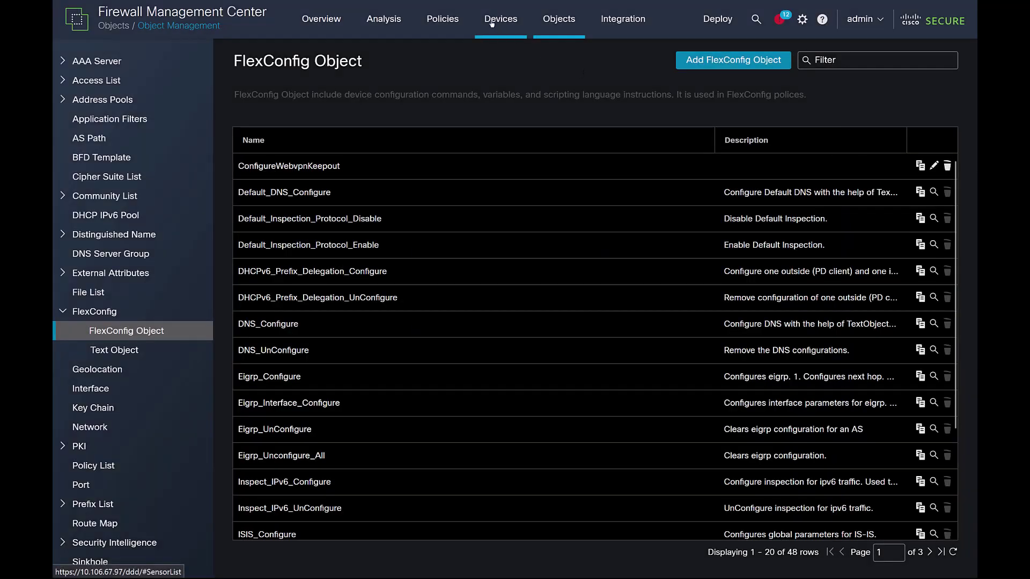
Create FlexConfig policy 10.106.62.126_policy with device 10.106.62.126 as its target.
{"action": "mouse_move", "coordinate": [500, 22]}
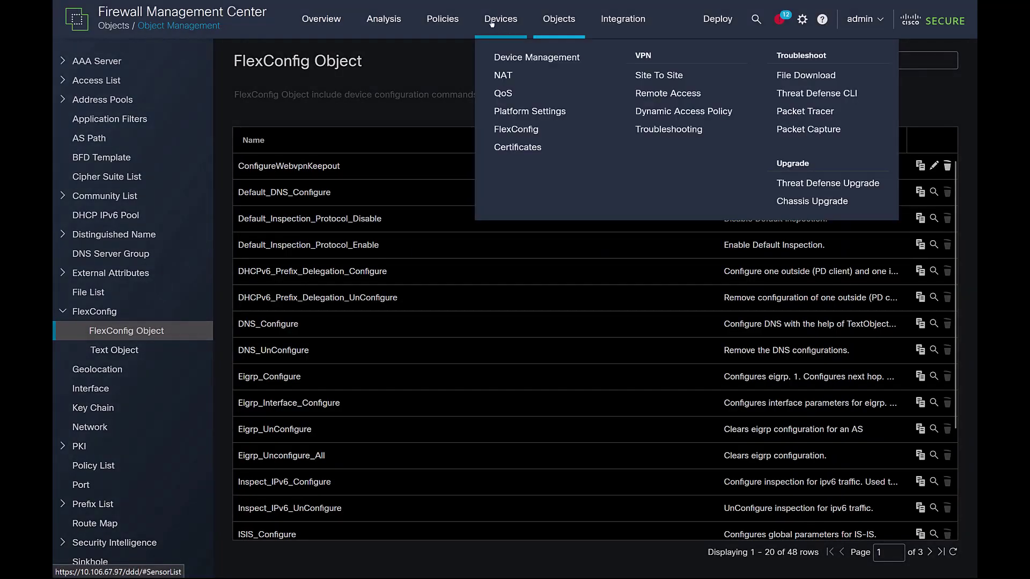
{"action": "left_click", "coordinate": [531, 129]}
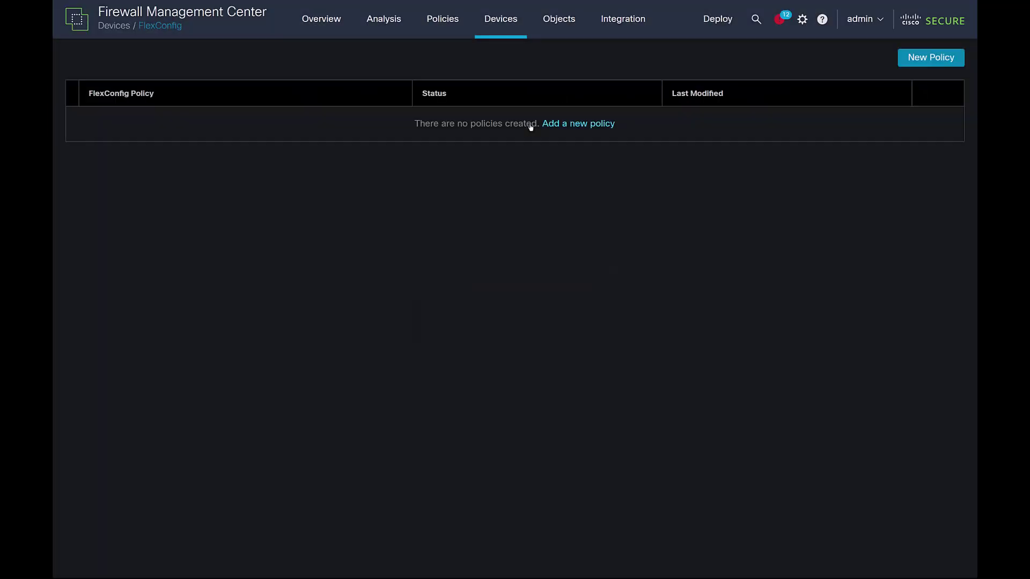
{"action": "left_click", "coordinate": [926, 59]}
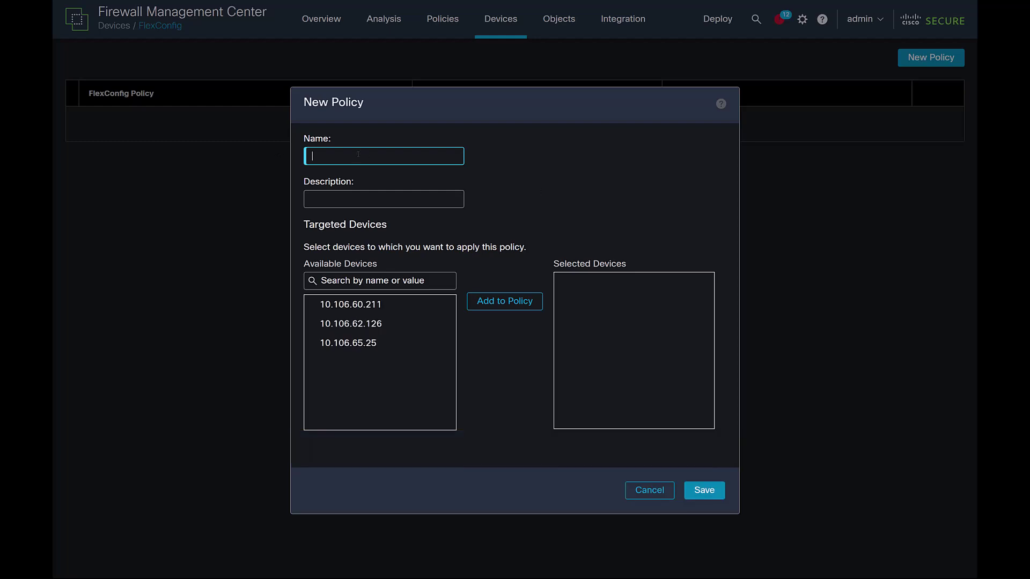
{"action": "type", "text": "10.106.62.126"}
{"action": "left_click", "coordinate": [381, 325]}
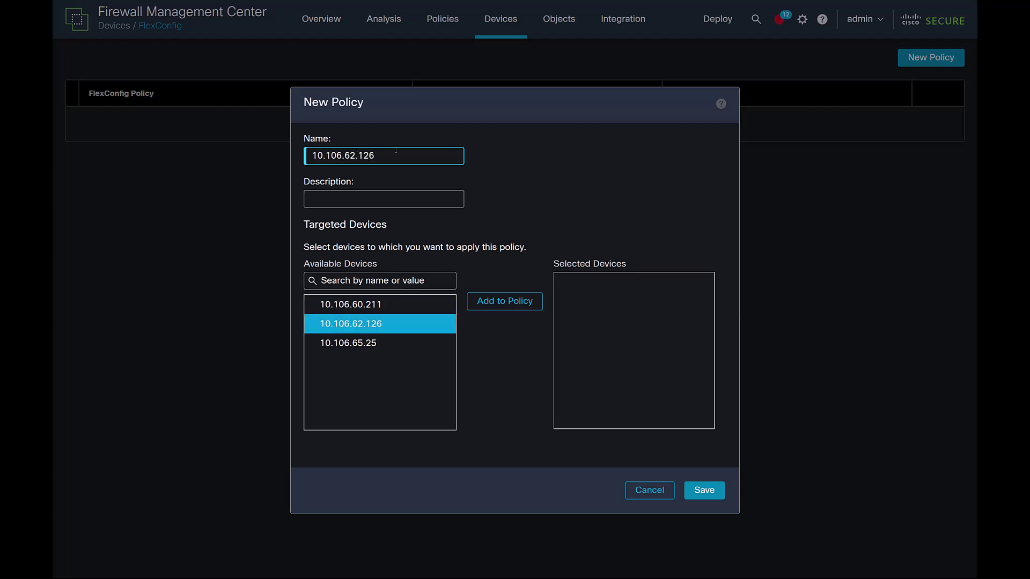
{"action": "type", "text": "_policy"}
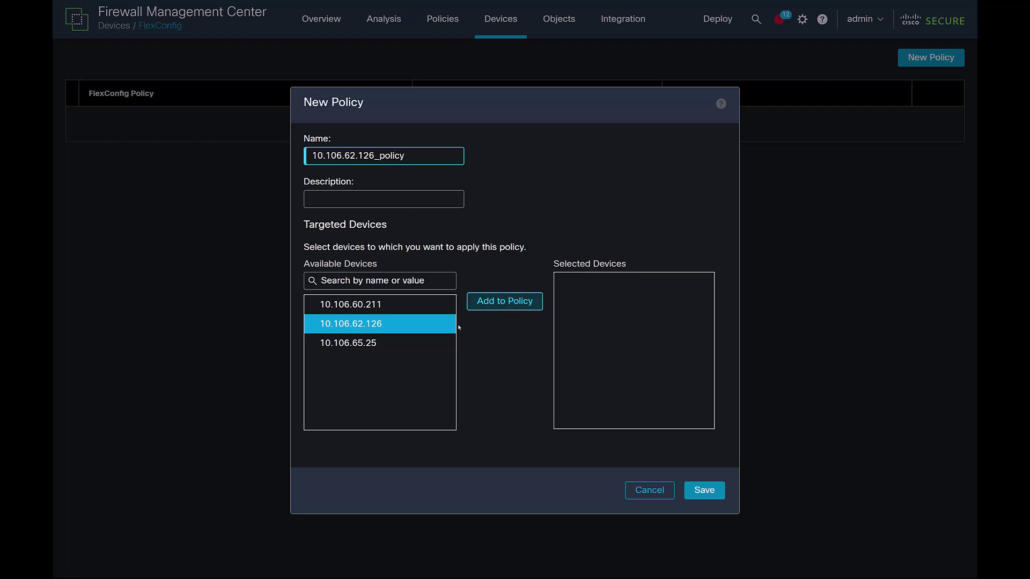
{"action": "left_click", "coordinate": [505, 302]}
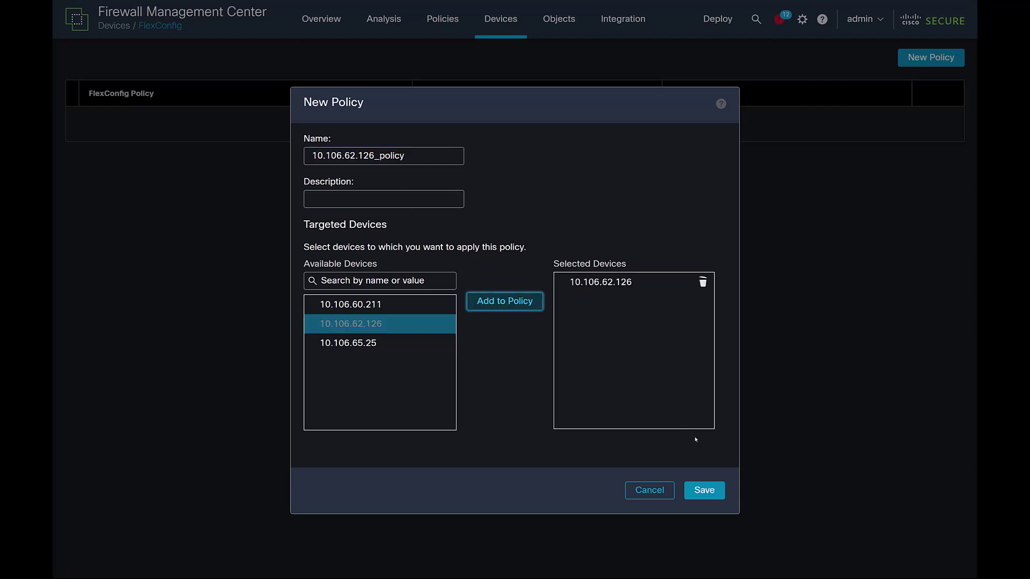
{"action": "left_click", "coordinate": [704, 490]}
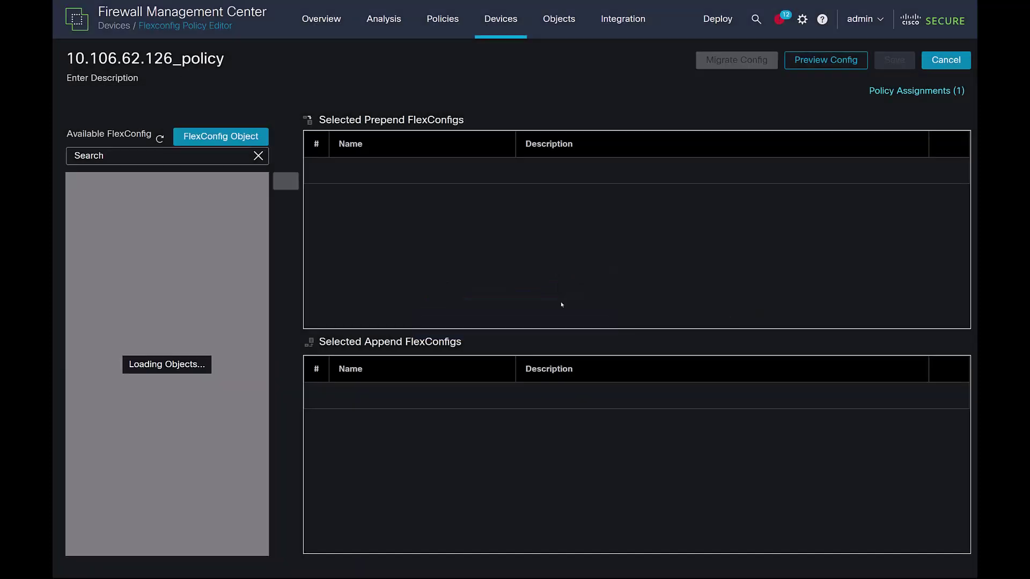
Append the user-defined ConfigureWebvpnKeepout object to 10.106.62.126_policy and save.
{"action": "left_click", "coordinate": [201, 212]}
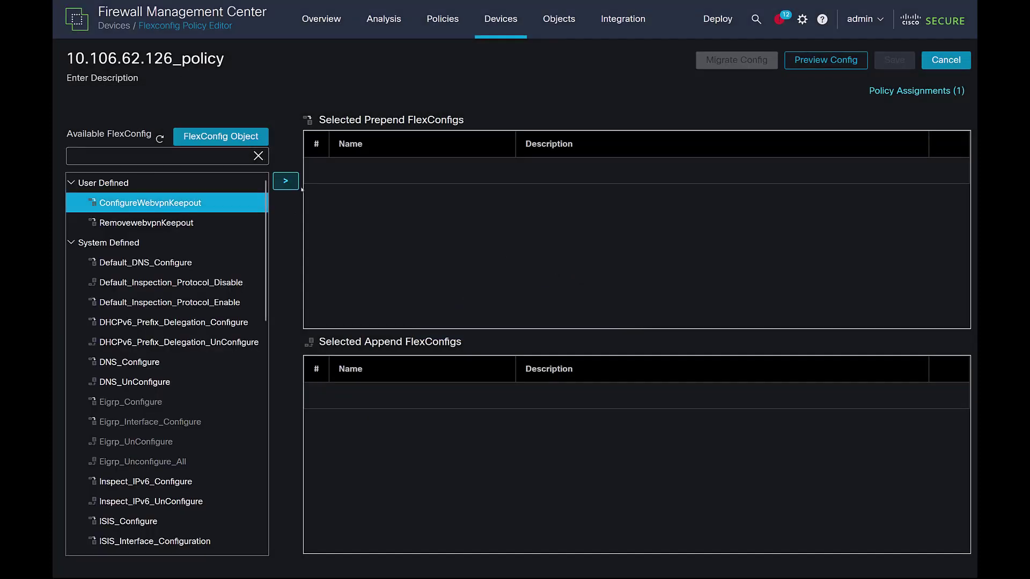
{"action": "left_click", "coordinate": [283, 182]}
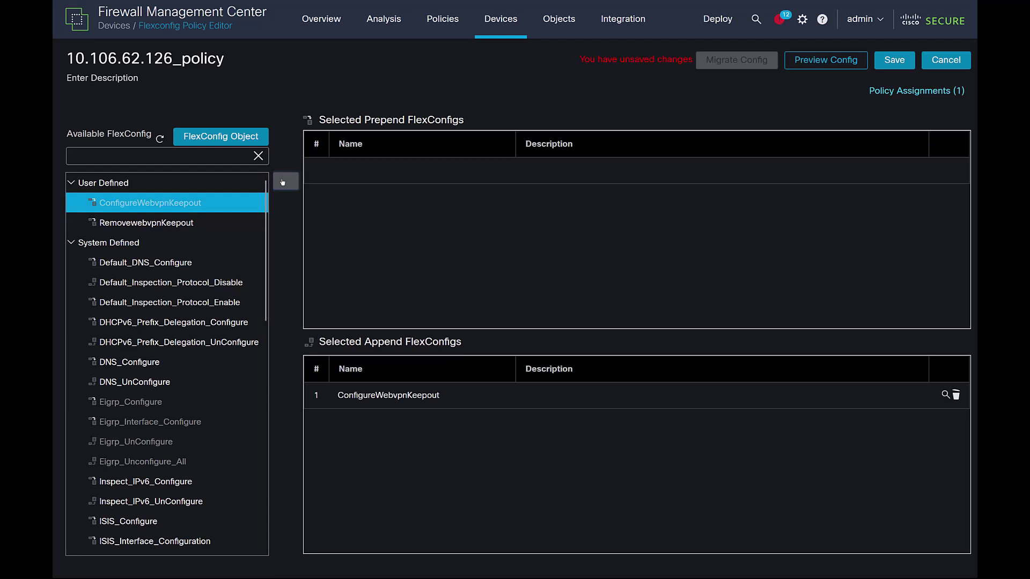
{"action": "left_click", "coordinate": [885, 63]}
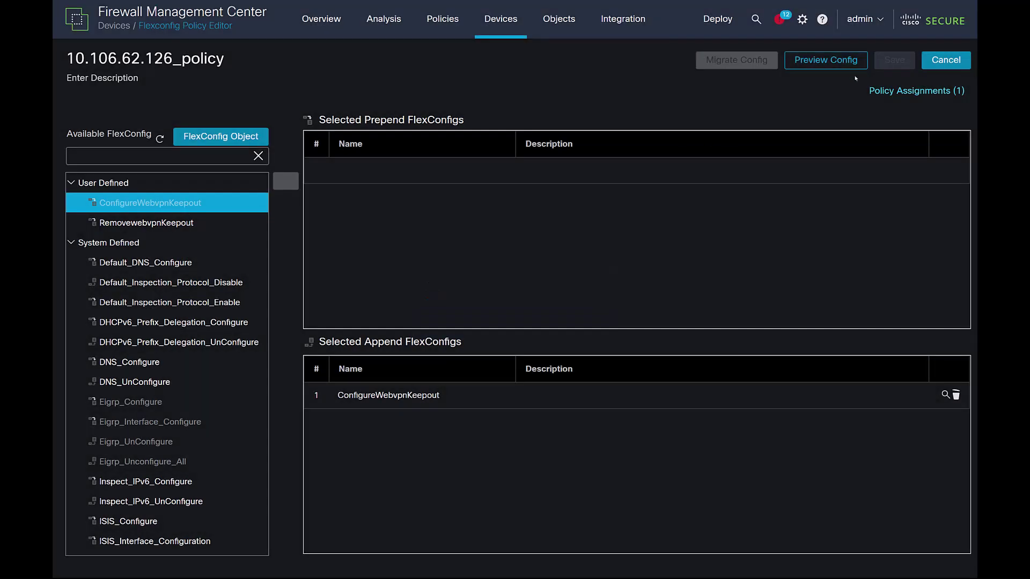
Preview the generated CLI for 10.106.62.126 and highlight the appended webvpn keepout lines.
{"action": "left_click", "coordinate": [817, 67]}
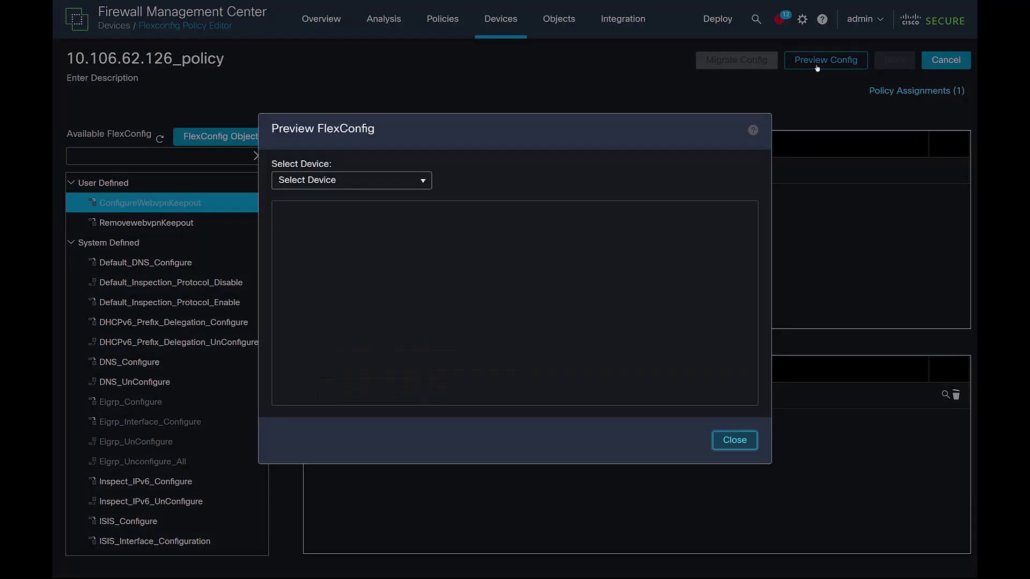
{"action": "left_click", "coordinate": [406, 182]}
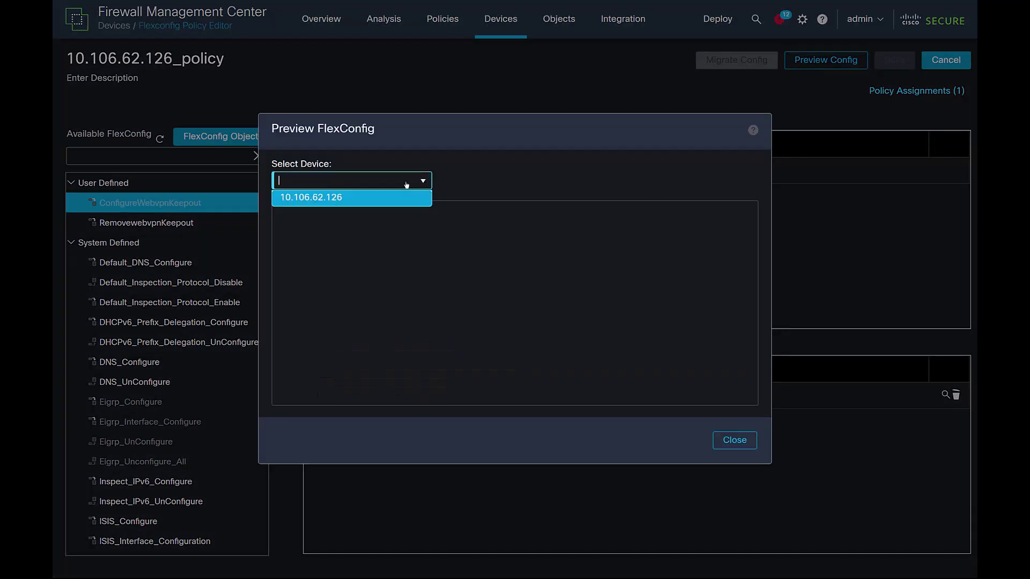
{"action": "left_click", "coordinate": [347, 203]}
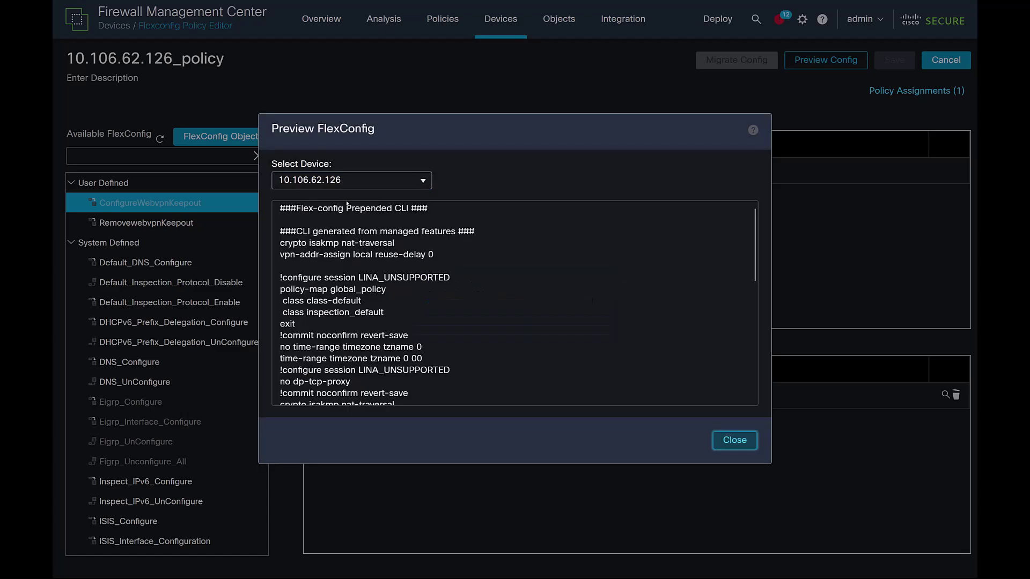
{"action": "scroll", "coordinate": [349, 210], "scroll_direction": "down", "scroll_amount": 15}
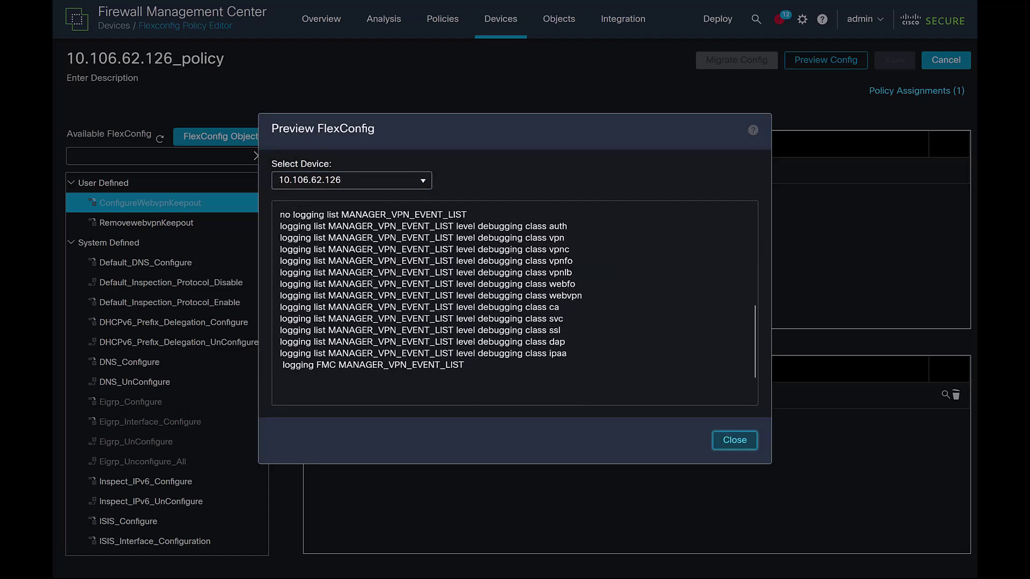
{"action": "left_click_drag", "start_coordinate": [436, 406], "coordinate": [272, 370]}
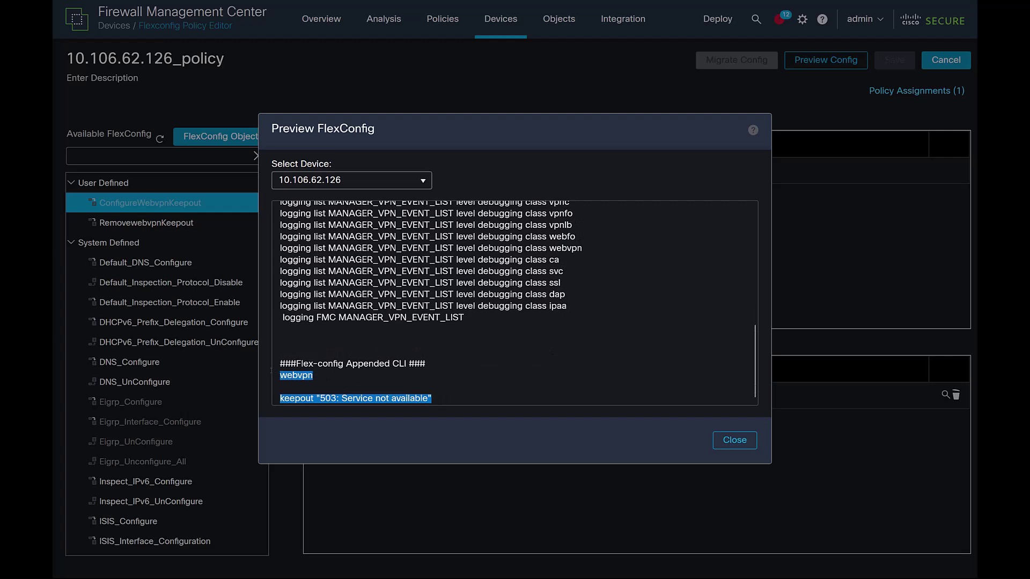
Deploy pending changes to 10.106.62.126, proceeding past the FlexConfig validation warning.
{"action": "left_click", "coordinate": [731, 441]}
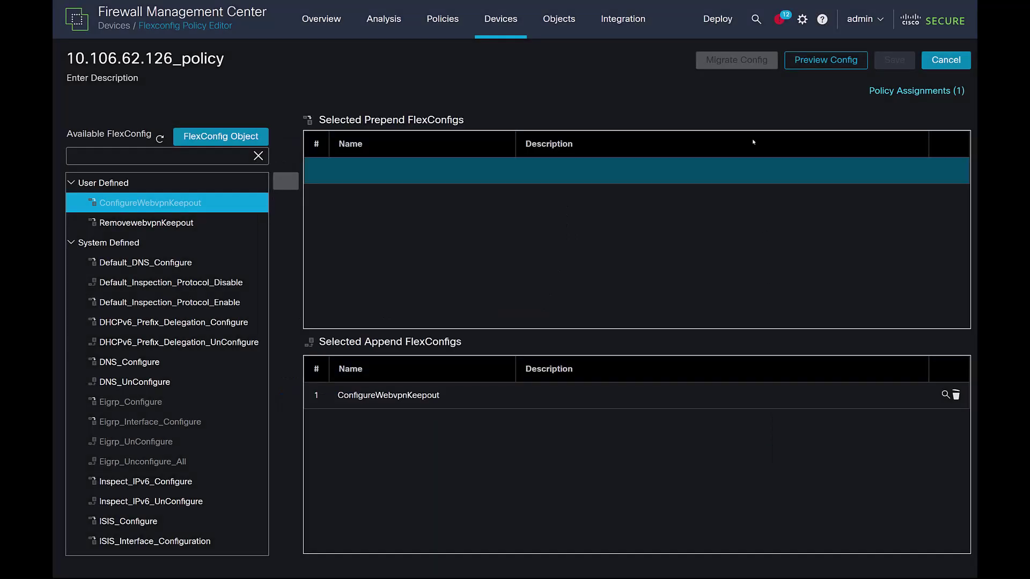
{"action": "left_click", "coordinate": [718, 19]}
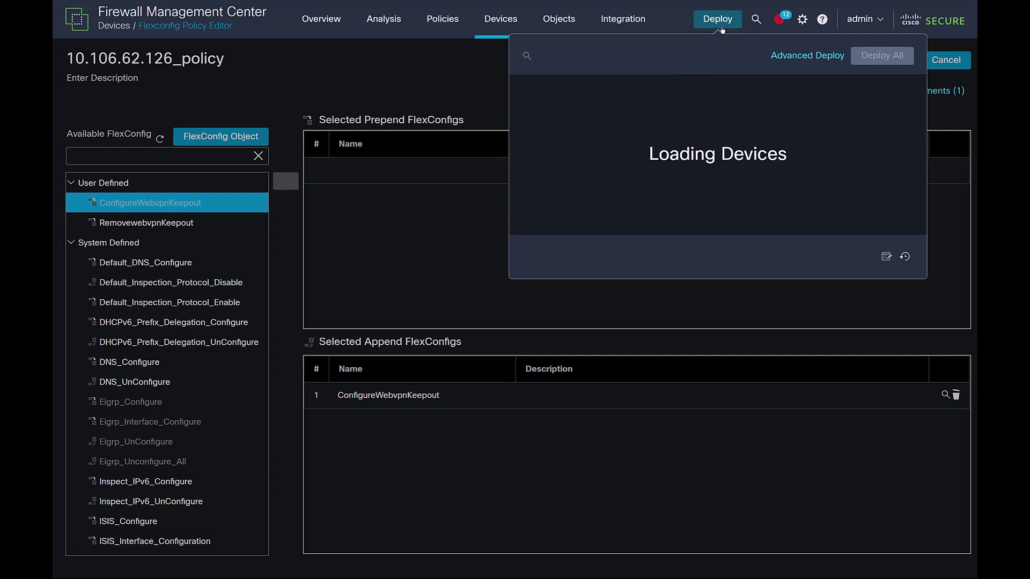
{"action": "left_click", "coordinate": [545, 108]}
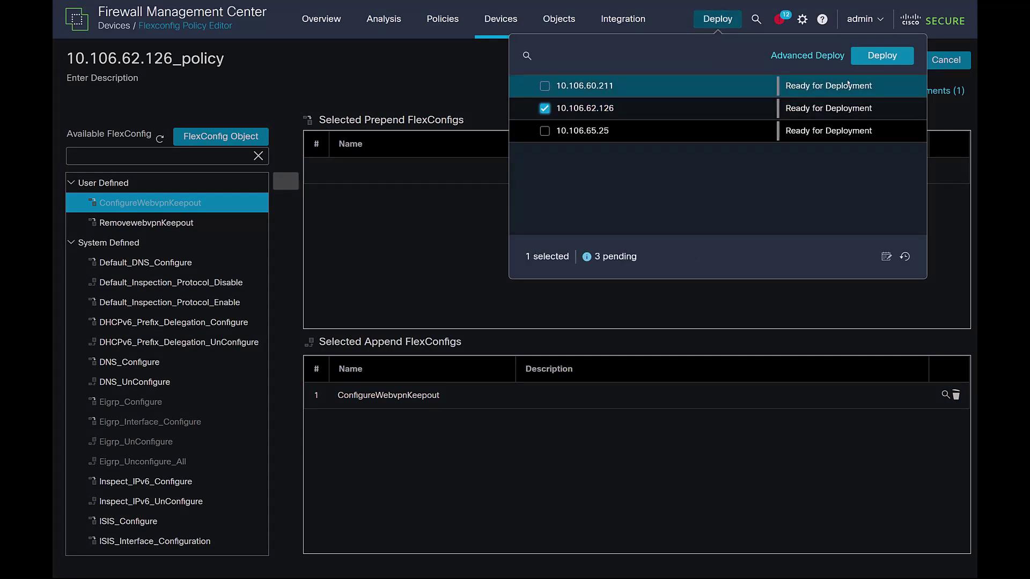
{"action": "left_click", "coordinate": [880, 57]}
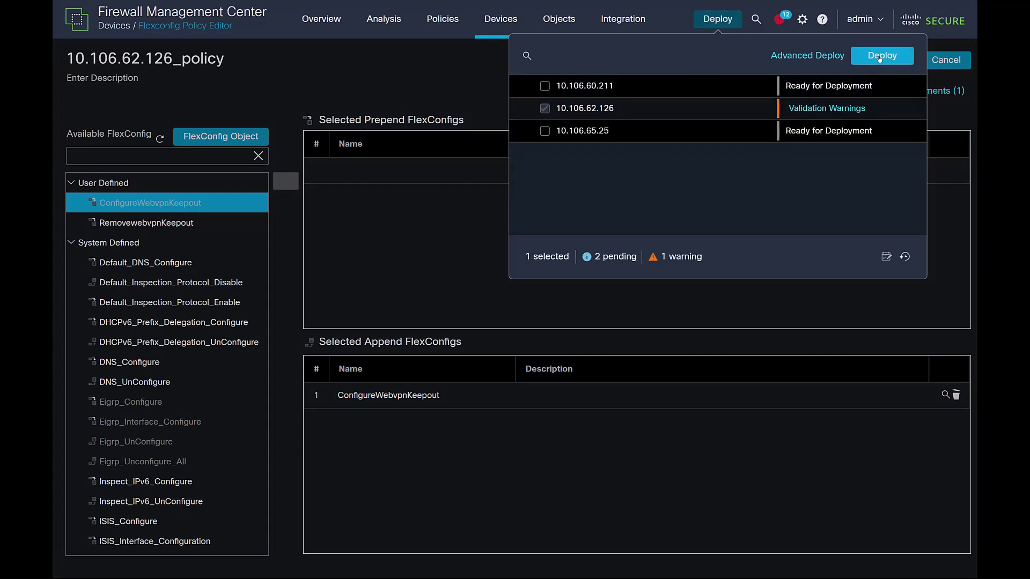
{"action": "left_click", "coordinate": [821, 109]}
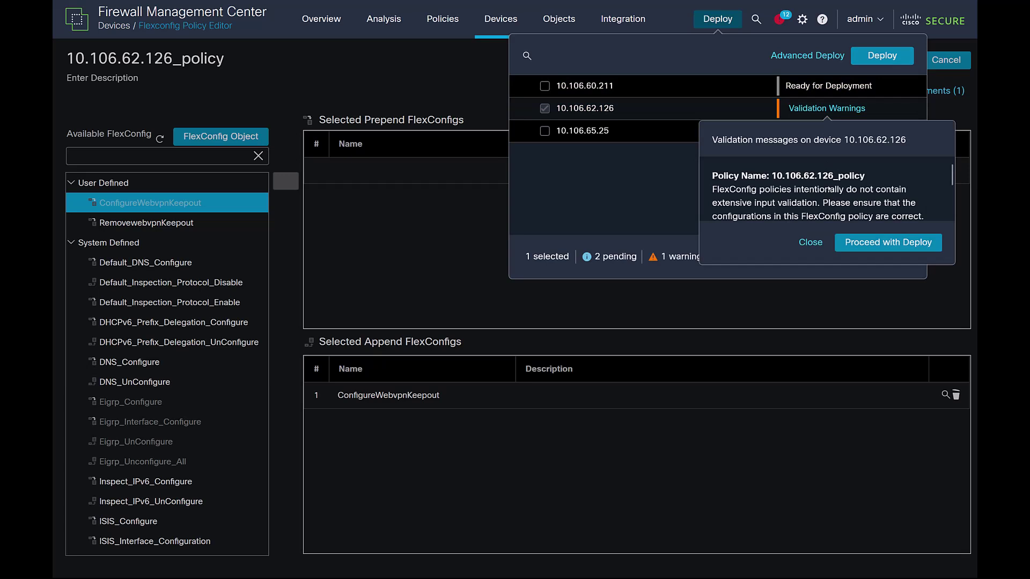
{"action": "scroll", "coordinate": [829, 190], "scroll_direction": "down", "scroll_amount": 2}
{"action": "scroll", "coordinate": [829, 189], "scroll_direction": "down", "scroll_amount": 3}
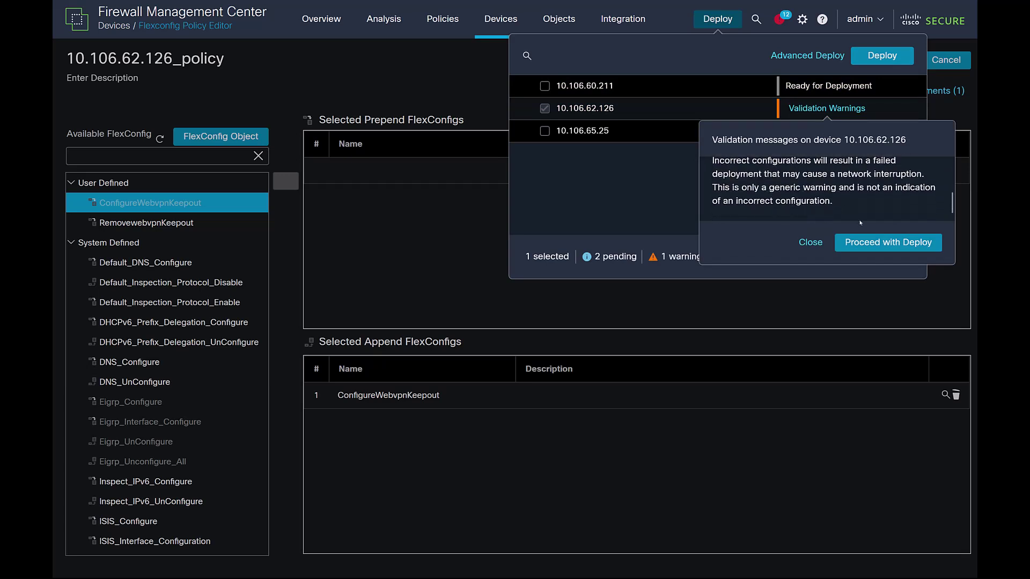
{"action": "left_click", "coordinate": [886, 243]}
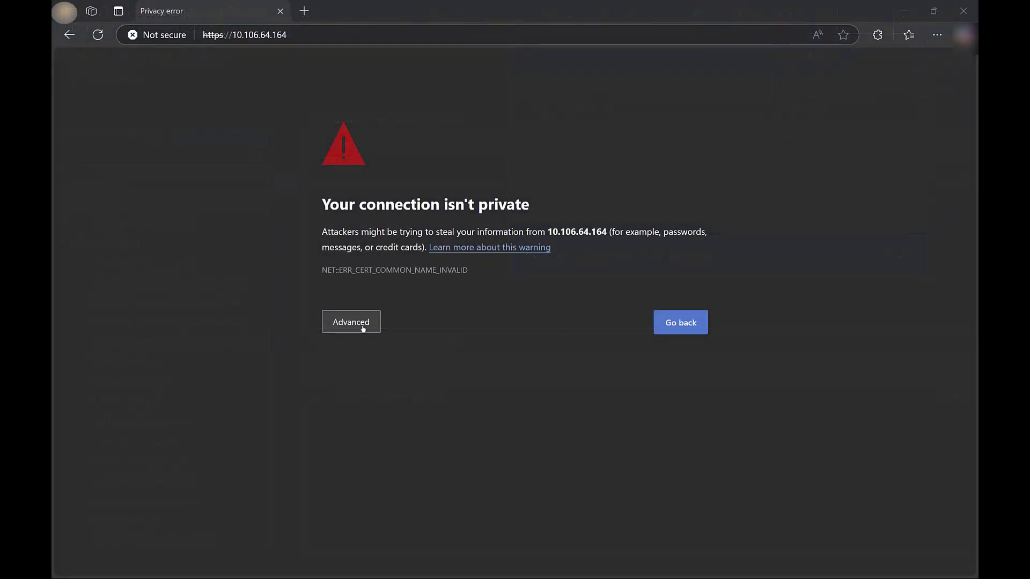
Bypass the certificate warning and continue to the 10.106.64.164 portal.
{"action": "left_click", "coordinate": [362, 327]}
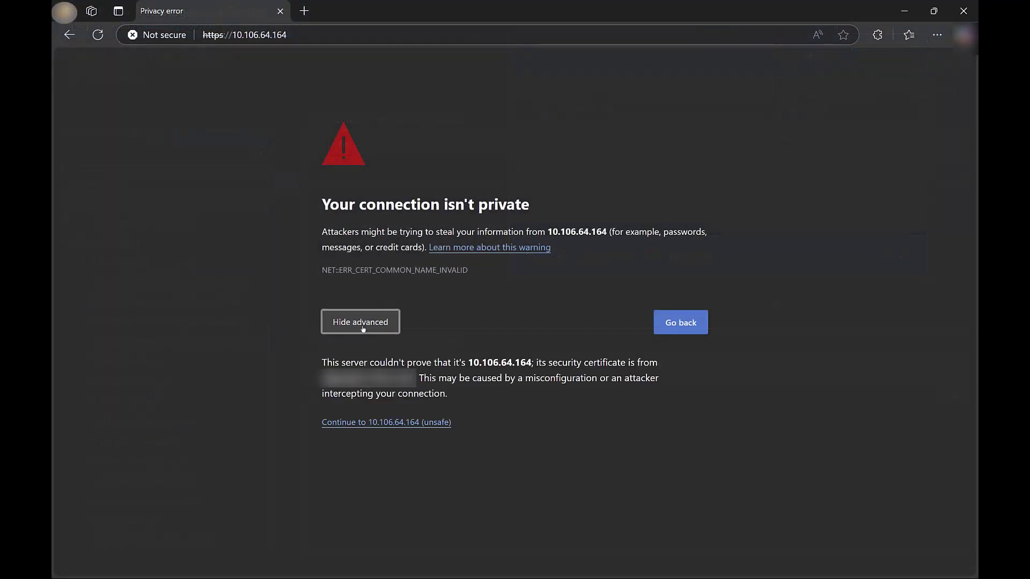
{"action": "left_click", "coordinate": [374, 422]}
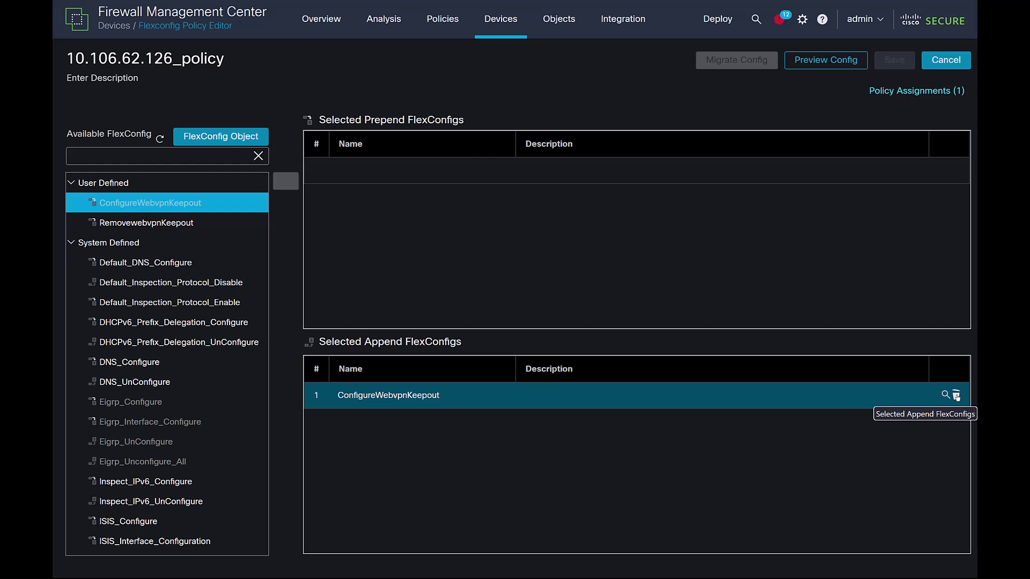
Remove ConfigureWebvpnKeepout from the appended FlexConfigs and append RemovewebvpnKeepout instead.
{"action": "left_click", "coordinate": [956, 396]}
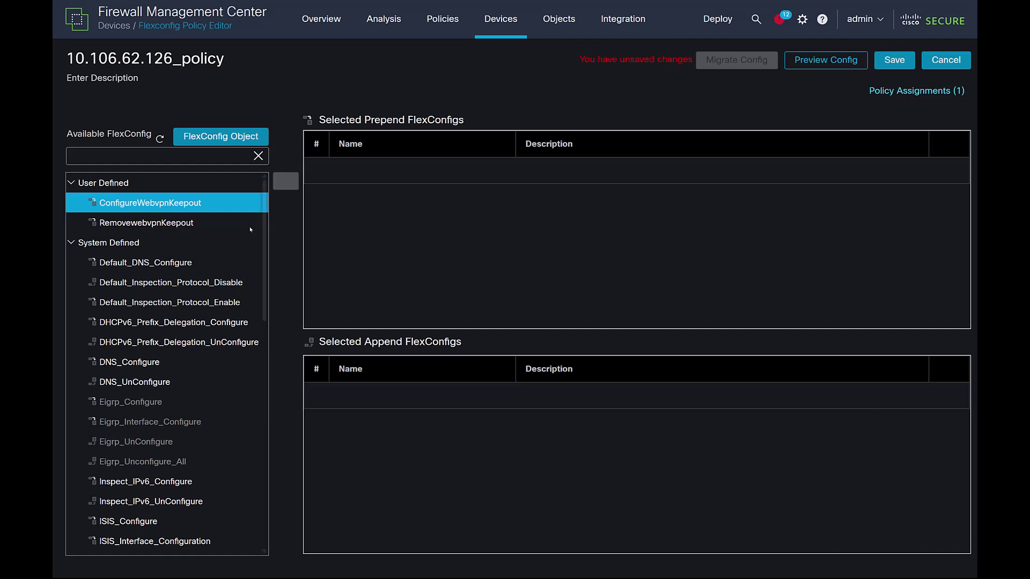
{"action": "left_click", "coordinate": [198, 218]}
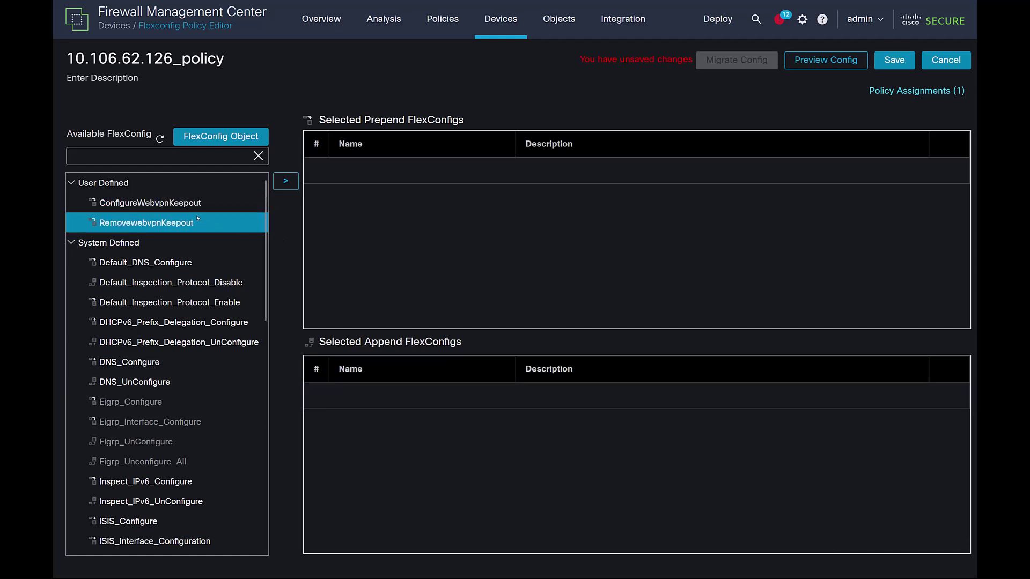
{"action": "left_click", "coordinate": [297, 182]}
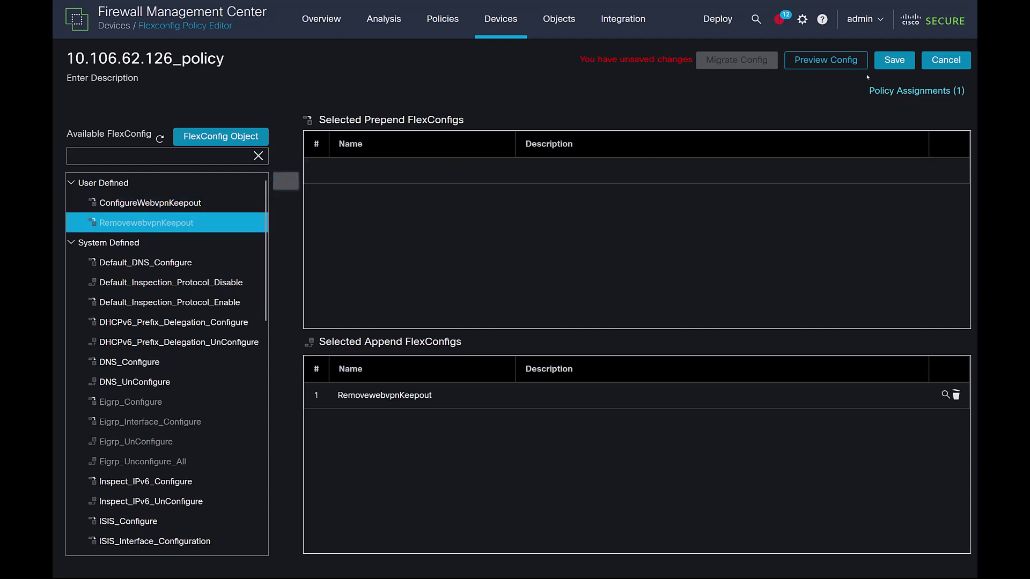
Save the policy and check that 10.106.62.126's preview ends with webvpn no keepout lines.
{"action": "left_click", "coordinate": [898, 62]}
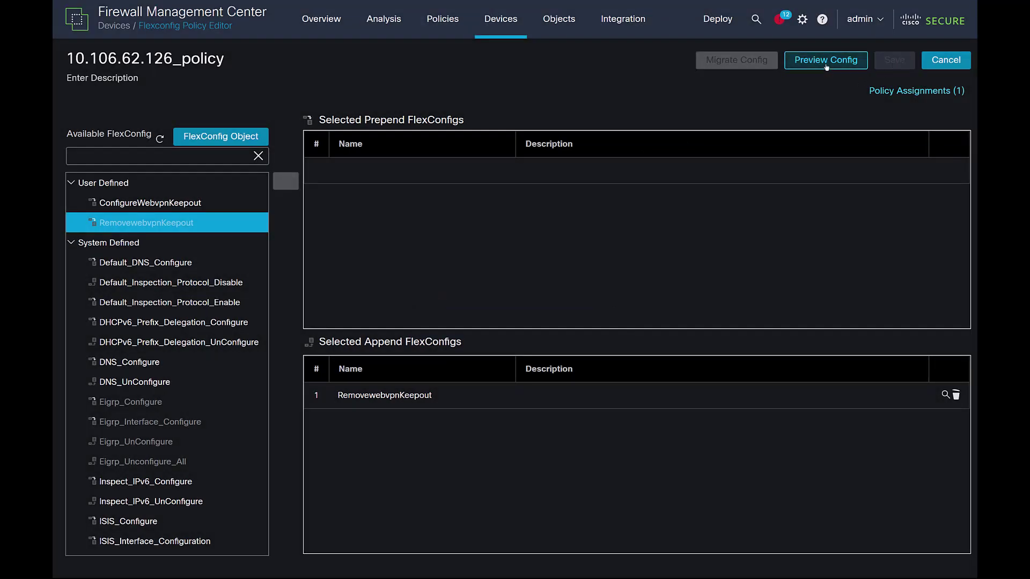
{"action": "left_click", "coordinate": [826, 65]}
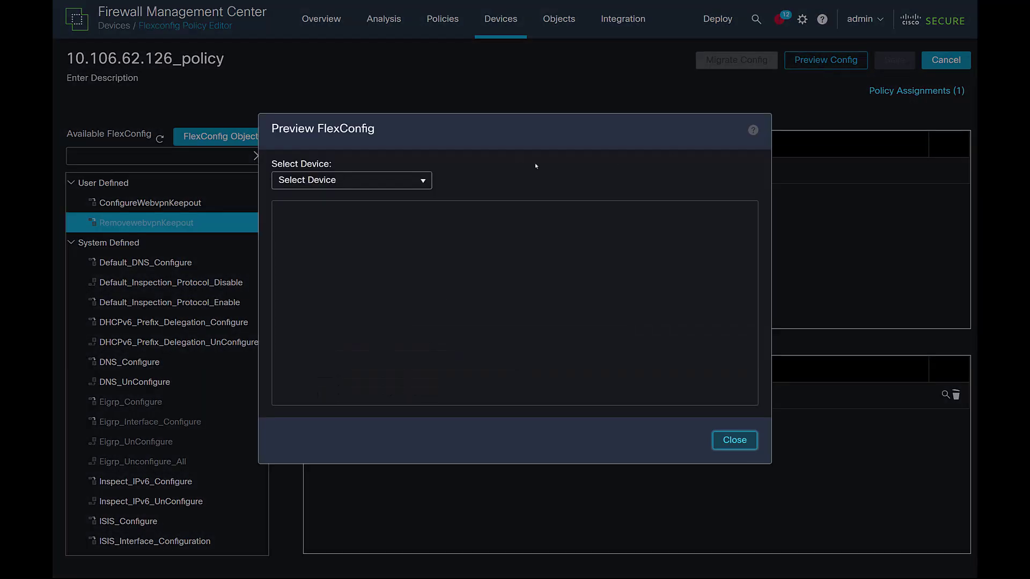
{"action": "scroll", "coordinate": [483, 300], "scroll_direction": "down", "scroll_amount": 10}
{"action": "left_click", "coordinate": [444, 398]}
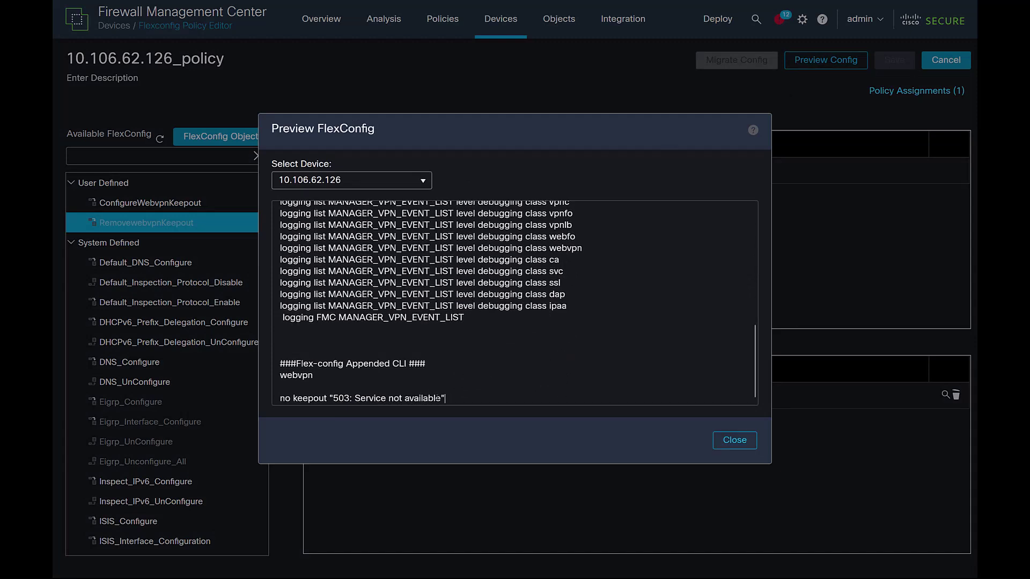
{"action": "left_click_drag", "start_coordinate": [445, 398], "coordinate": [280, 371]}
{"action": "left_click", "coordinate": [734, 440]}
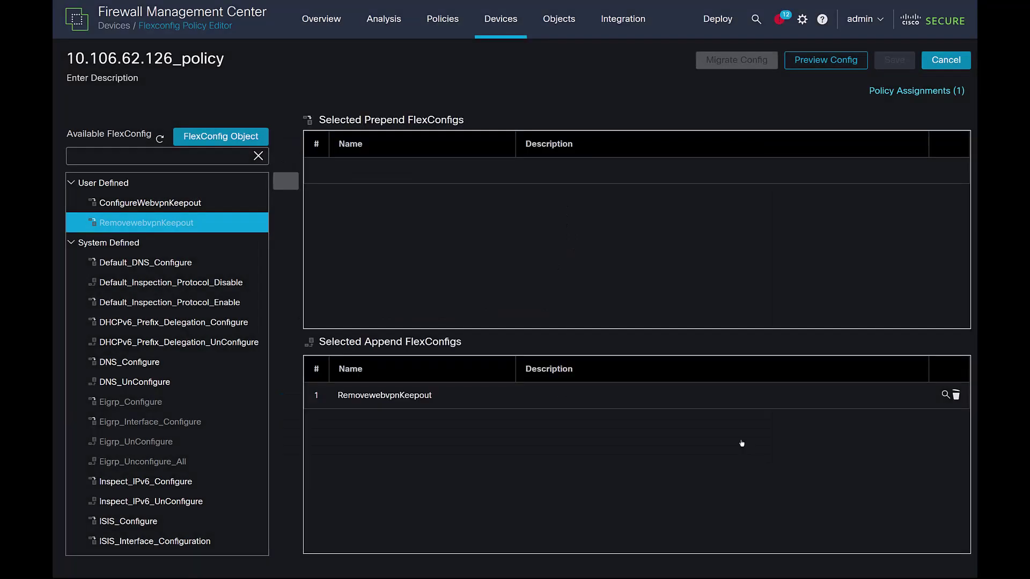
Start deploying to 10.106.62.126 and review its validation warnings.
{"action": "left_click", "coordinate": [725, 21]}
{"action": "left_click", "coordinate": [544, 108]}
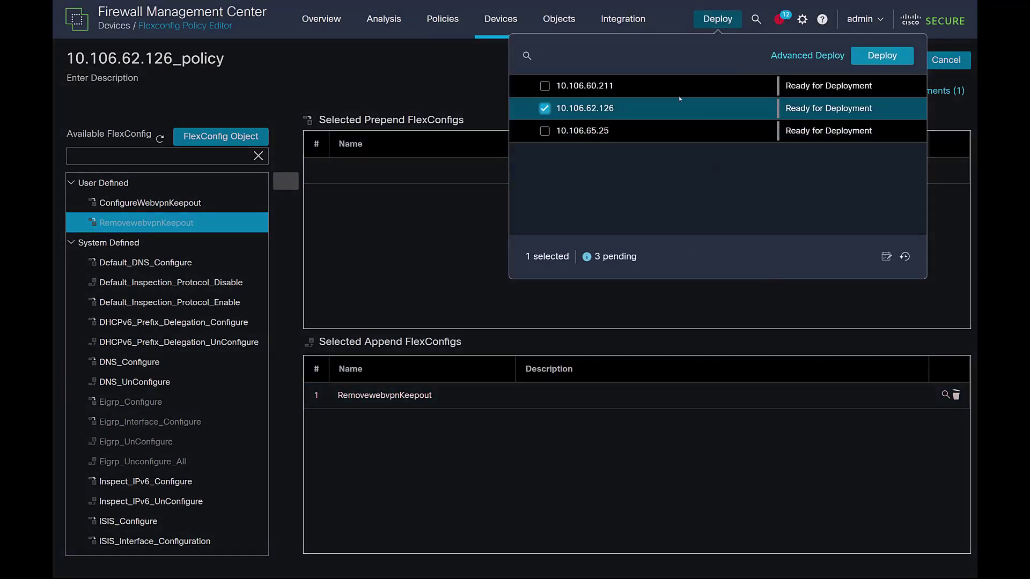
{"action": "left_click", "coordinate": [879, 57]}
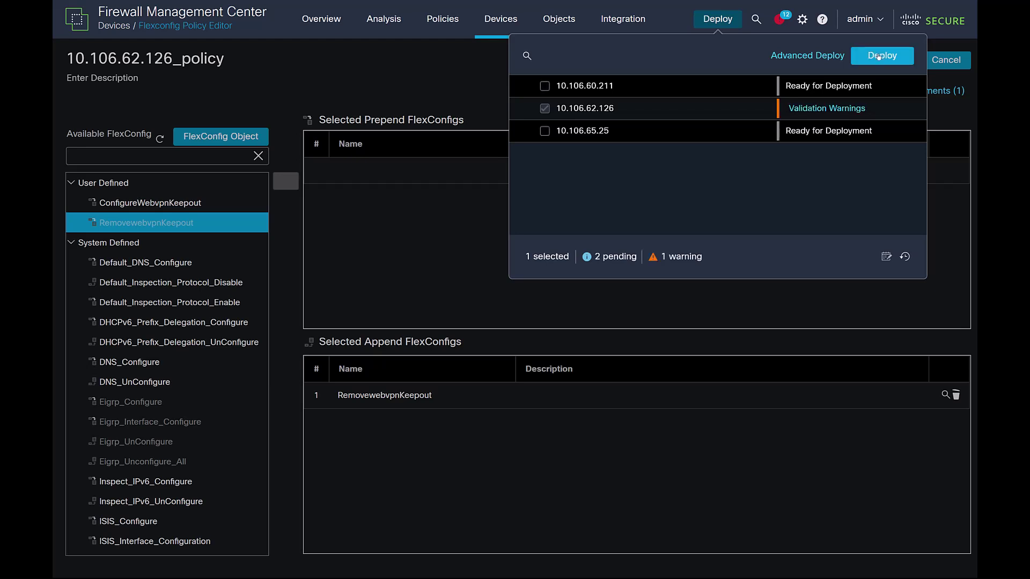
{"action": "left_click", "coordinate": [827, 109]}
{"action": "scroll", "coordinate": [837, 182], "scroll_direction": "down", "scroll_amount": 3}
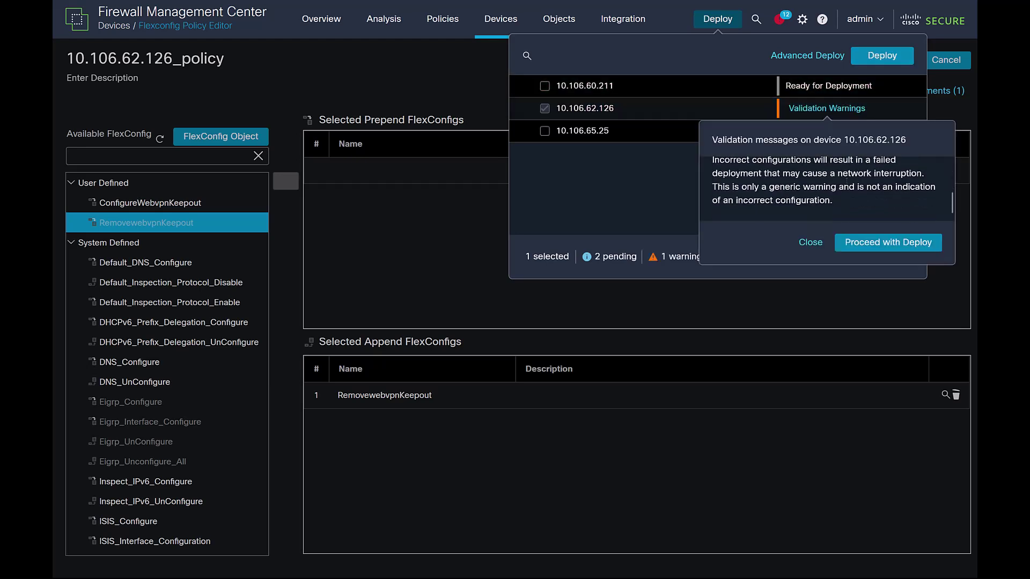
Confirm the deployment despite the warning, then bypass Edge's certificate error for 10.106.64.164 to reach the RAVPN Logon page.
{"action": "left_click", "coordinate": [868, 244]}
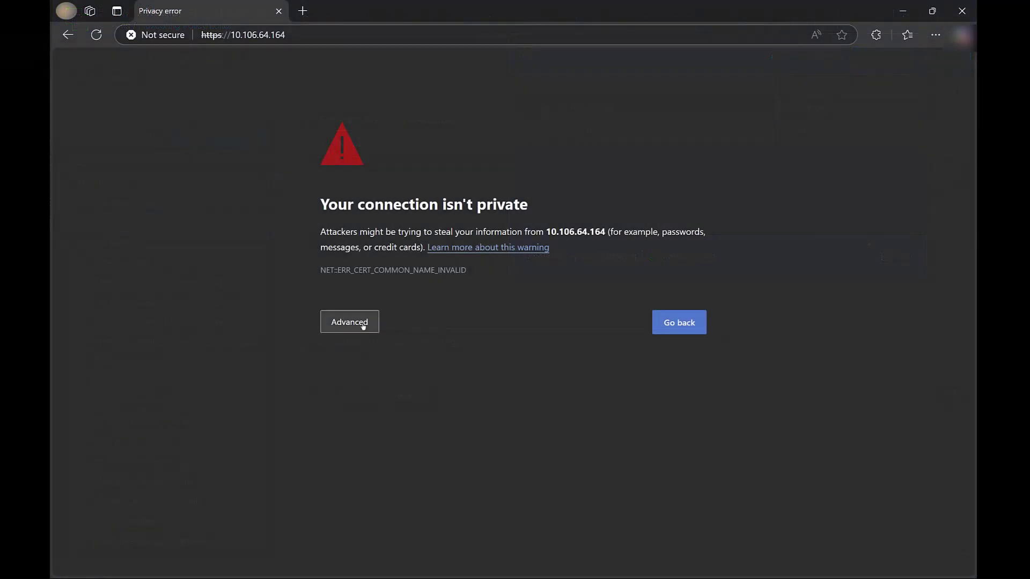
{"action": "left_click", "coordinate": [363, 325]}
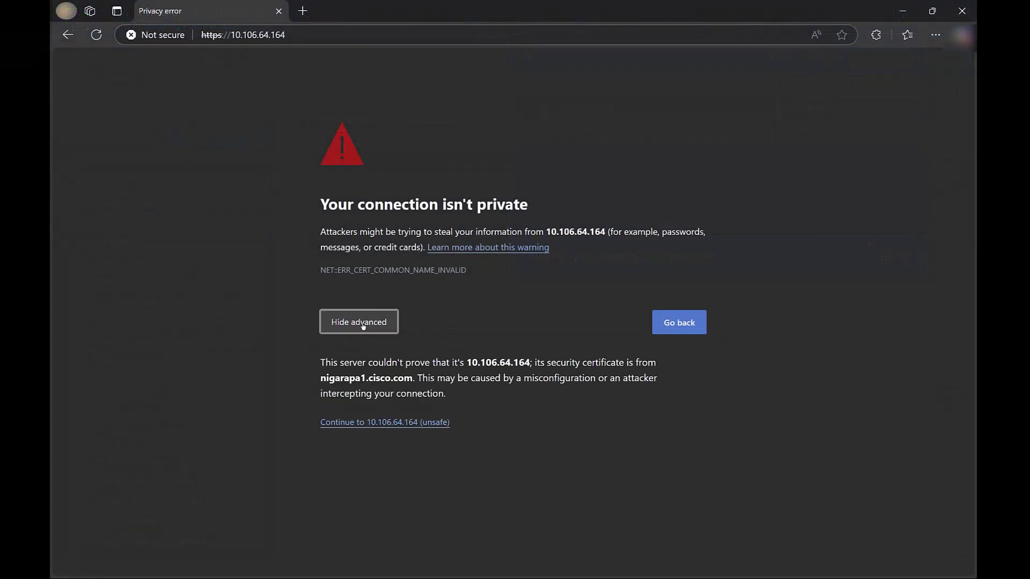
{"action": "left_click", "coordinate": [383, 422]}
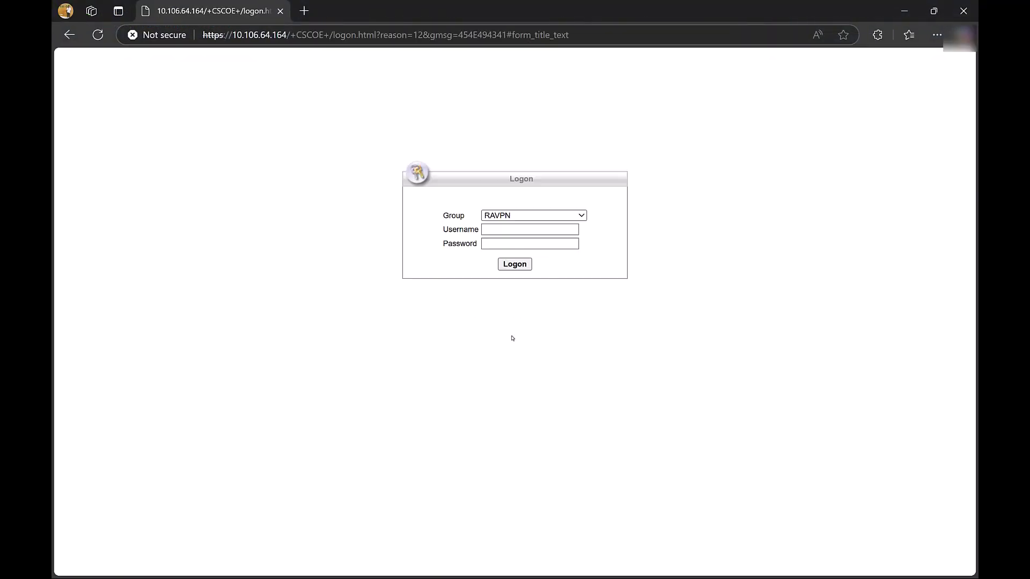